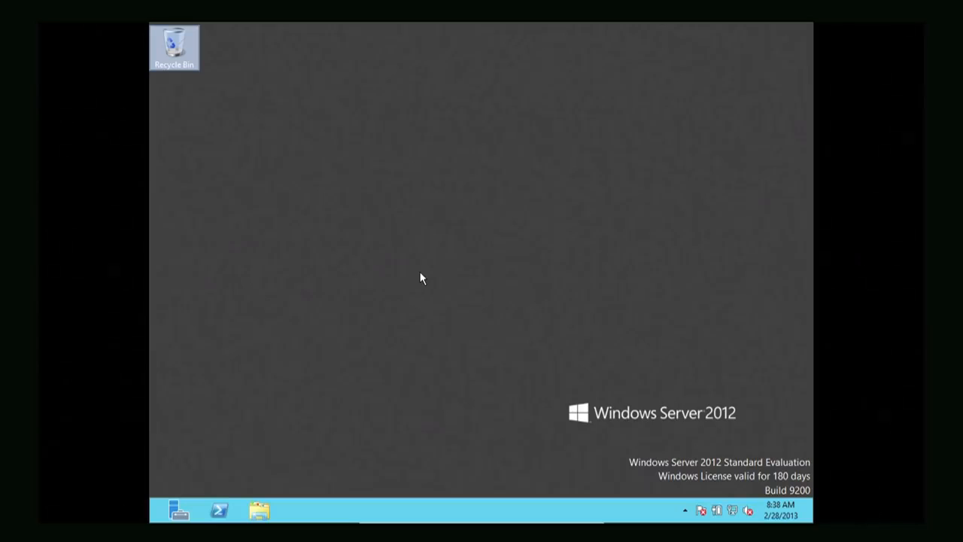
Launch Server Manager from the taskbar and browse its list of administrative tools
left_click(191, 515)
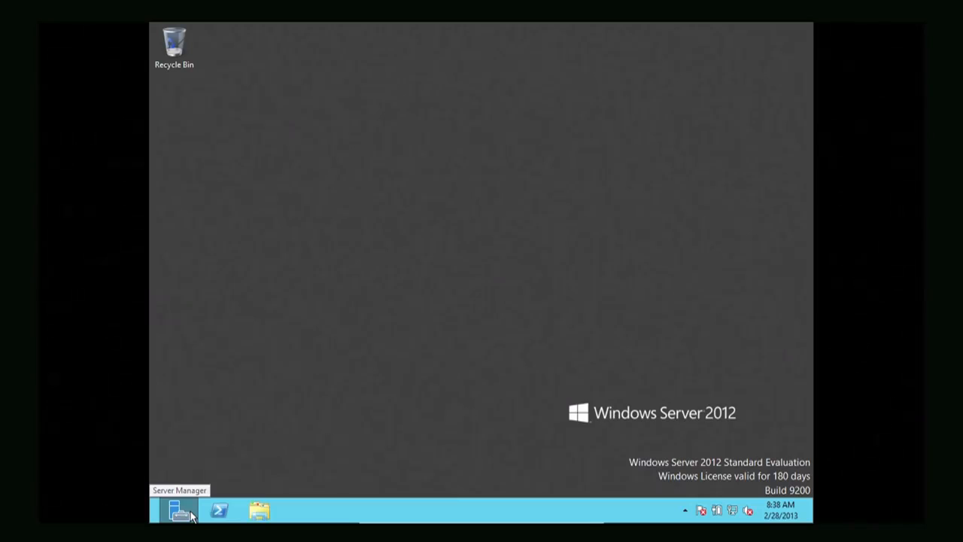
left_click(191, 514)
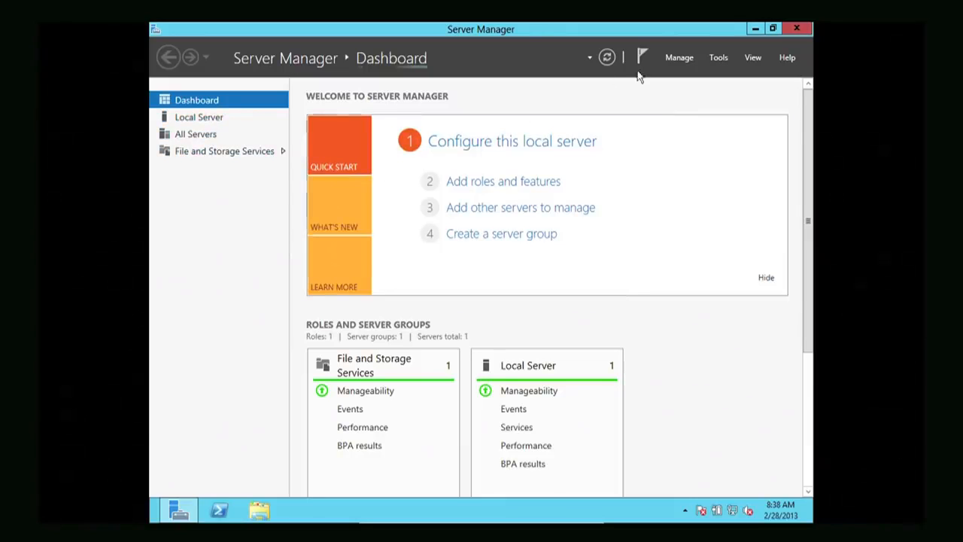
left_click(719, 58)
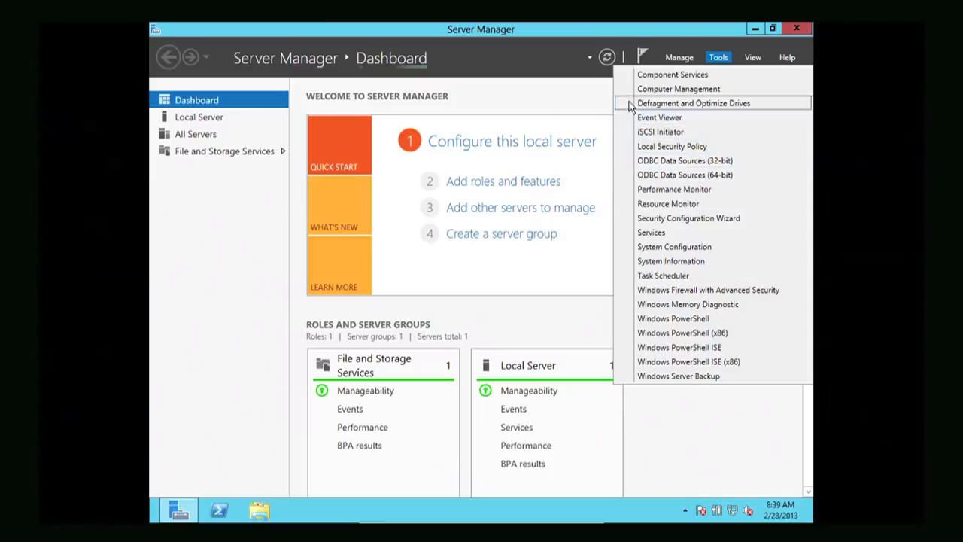
Dismiss the tools list, review the Manage options, and show the Local Server properties page
left_click(534, 53)
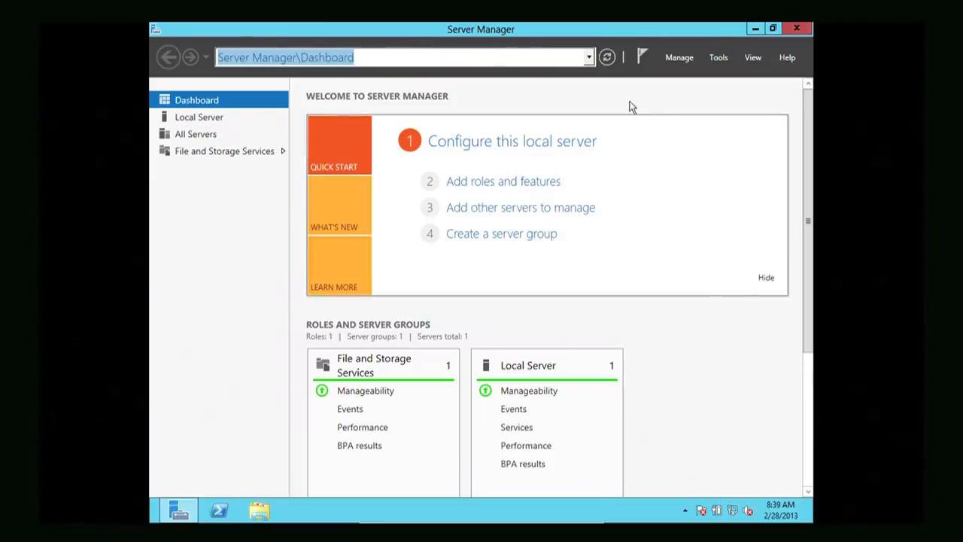
left_click(672, 59)
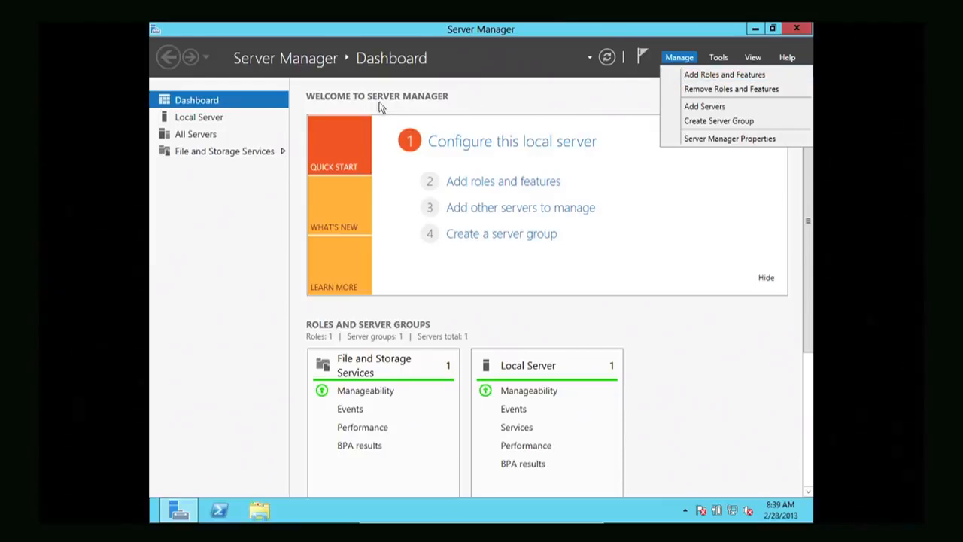
left_click(198, 117)
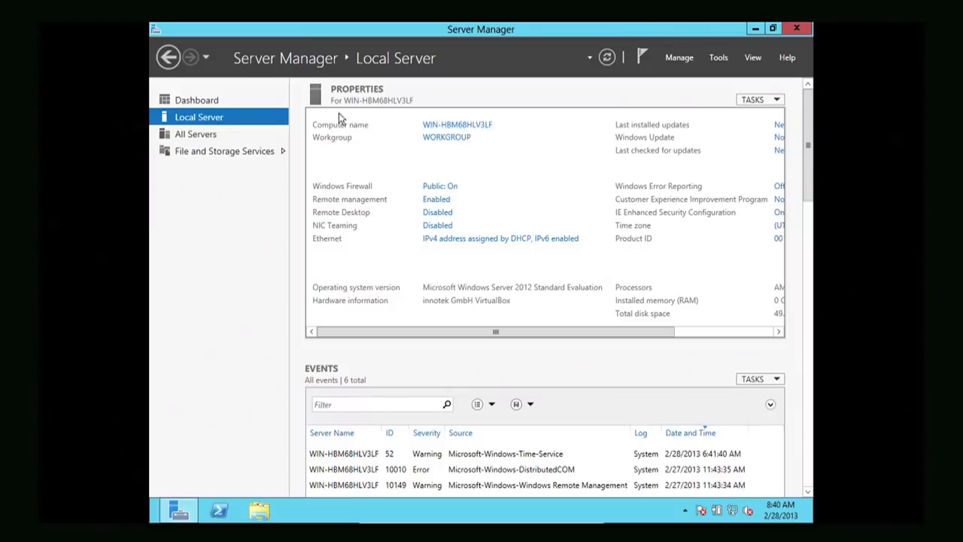
Rename the computer to SERVER in System Properties, acknowledge the restart notice, and close the dialog
left_click(452, 126)
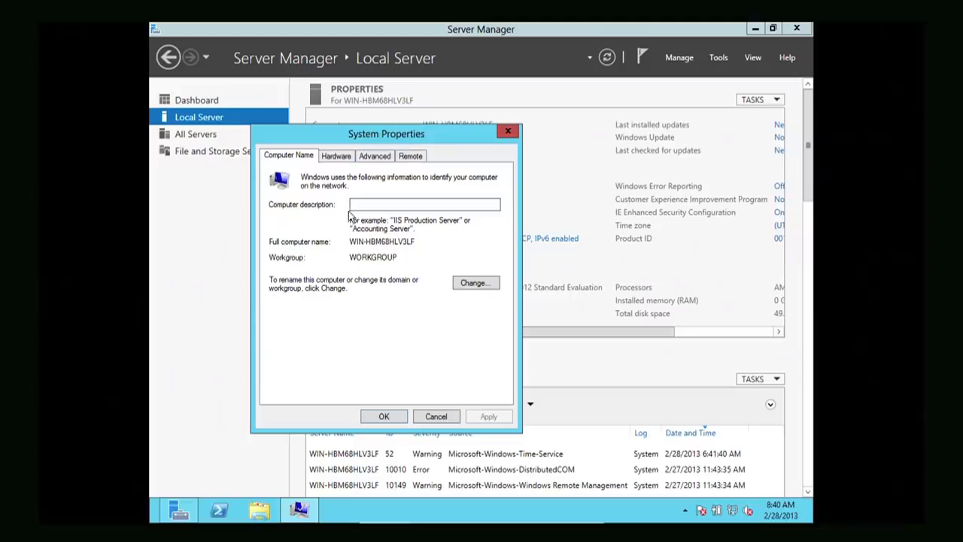
left_click(475, 284)
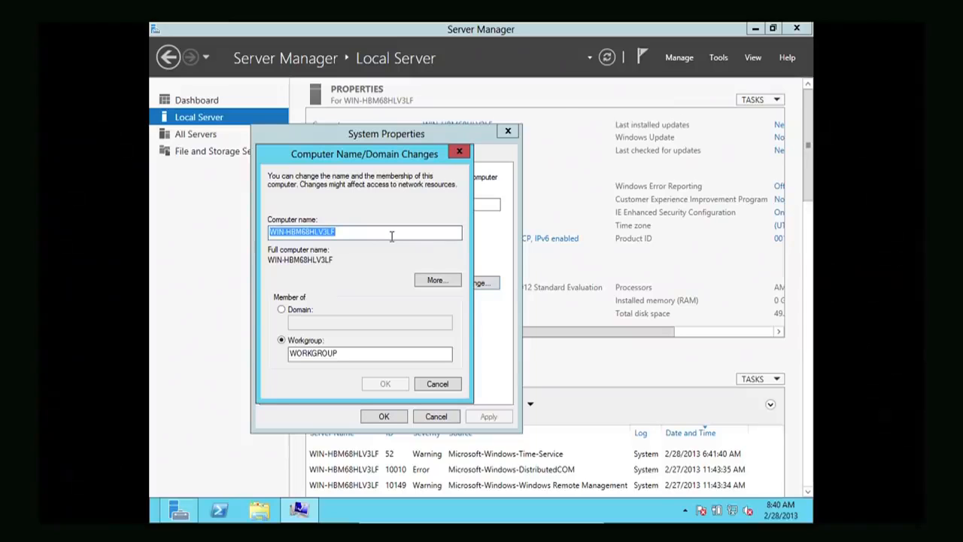
type("SERVER")
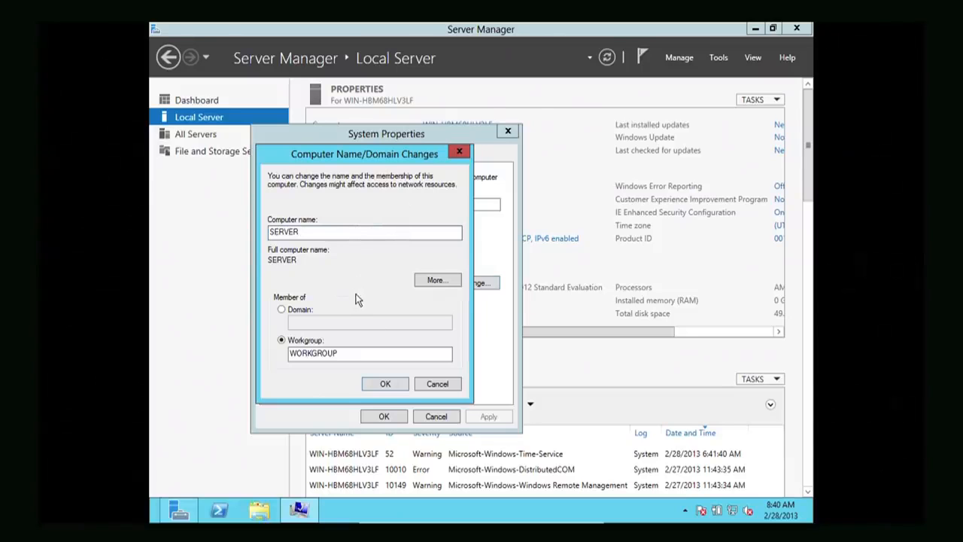
left_click(379, 384)
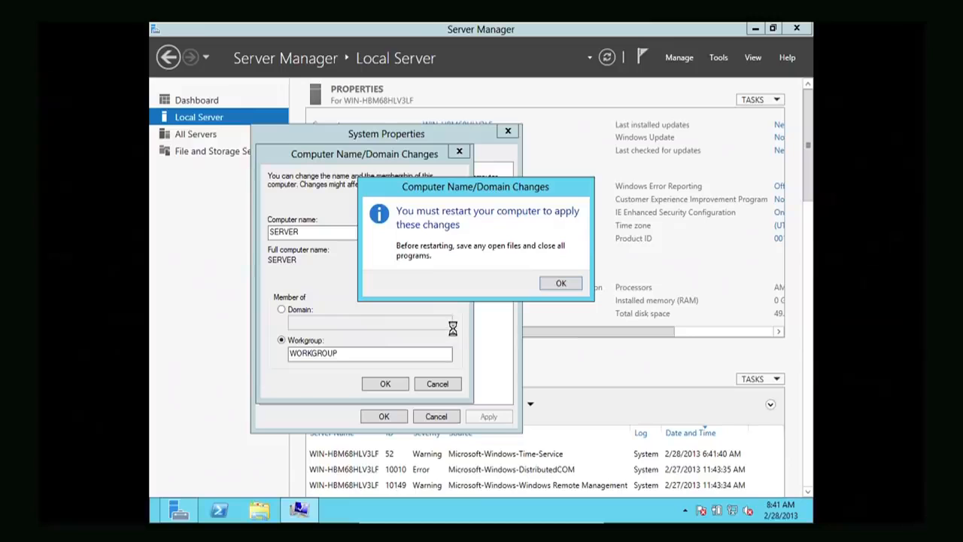
left_click(555, 284)
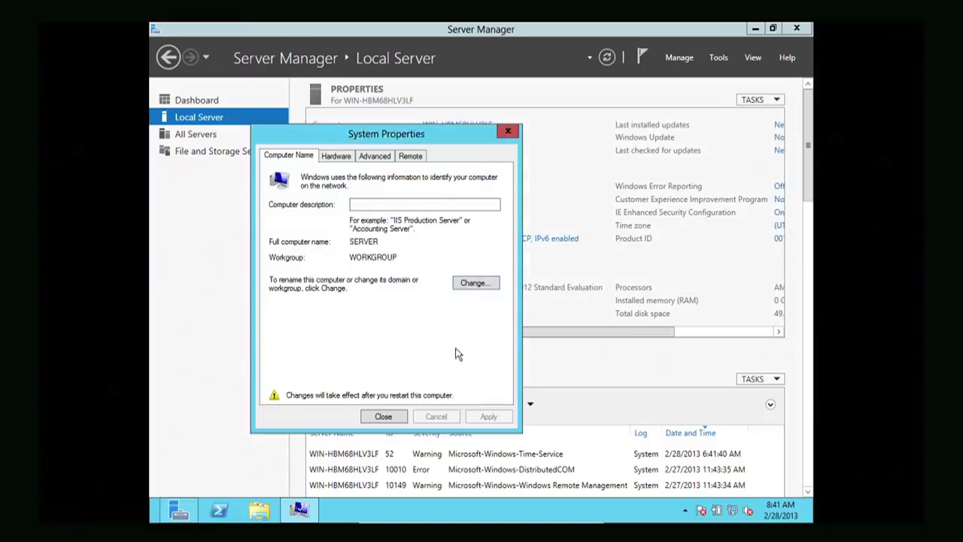
left_click(396, 412)
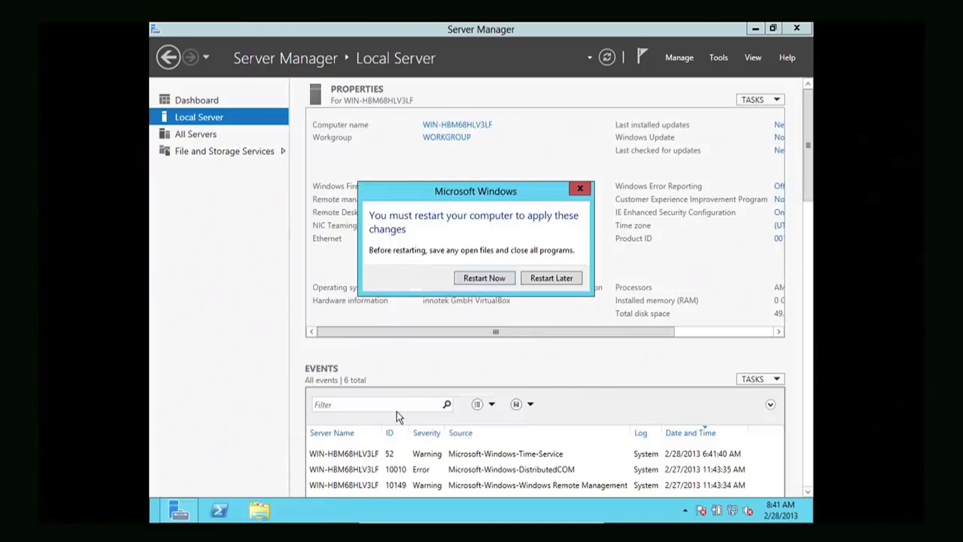
Restart the server now and answer the boot-from-CD prompt with Enter
left_click(485, 278)
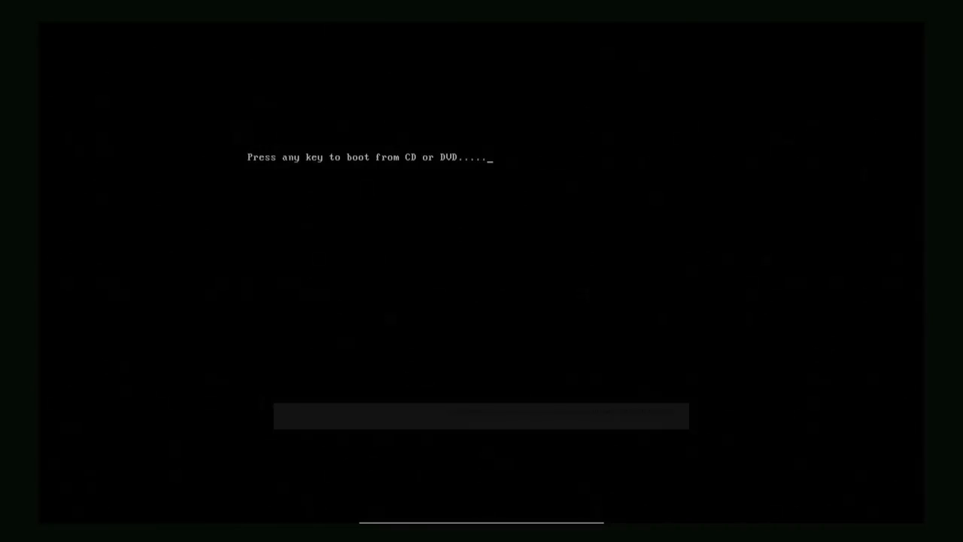
key("Return")
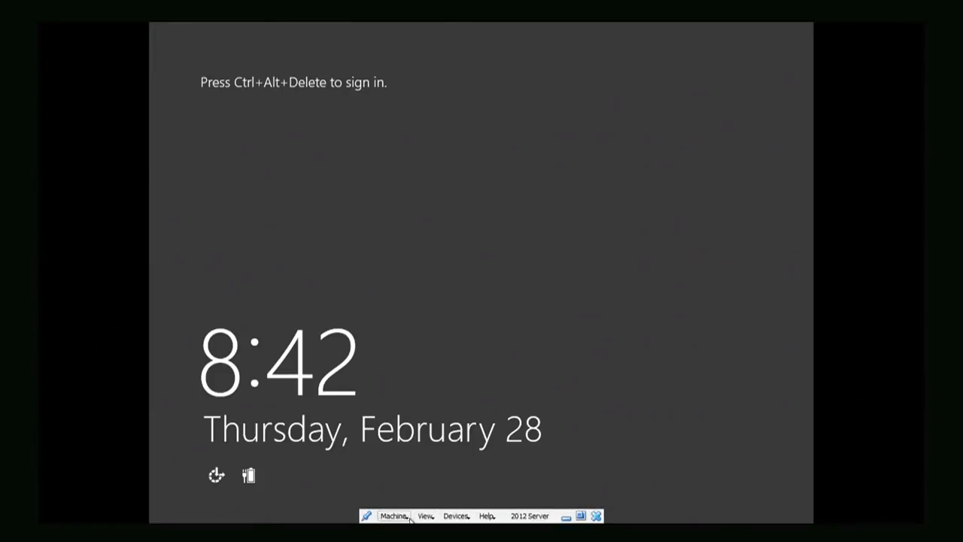
Send Ctrl-Alt-Del to the VM and sign in as Administrator with the account password
left_click(406, 517)
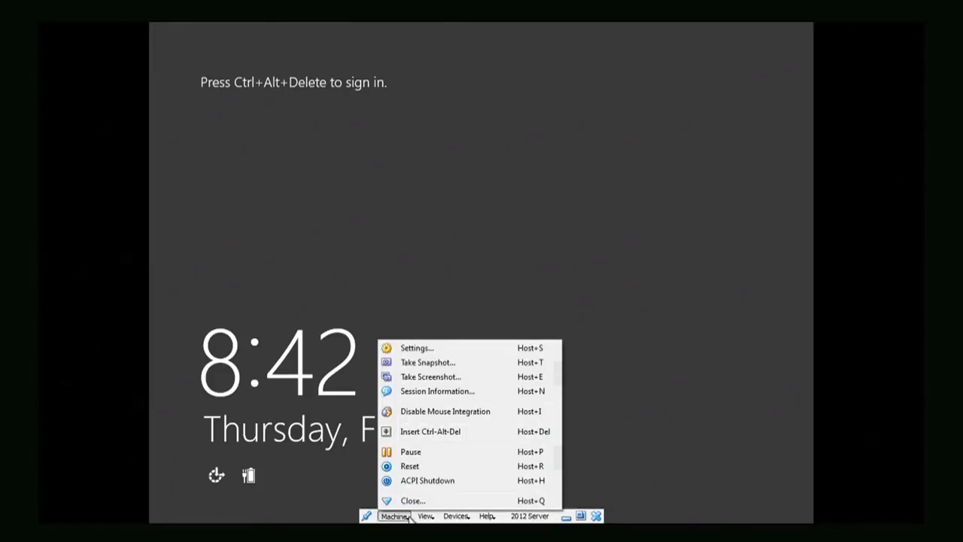
left_click(434, 435)
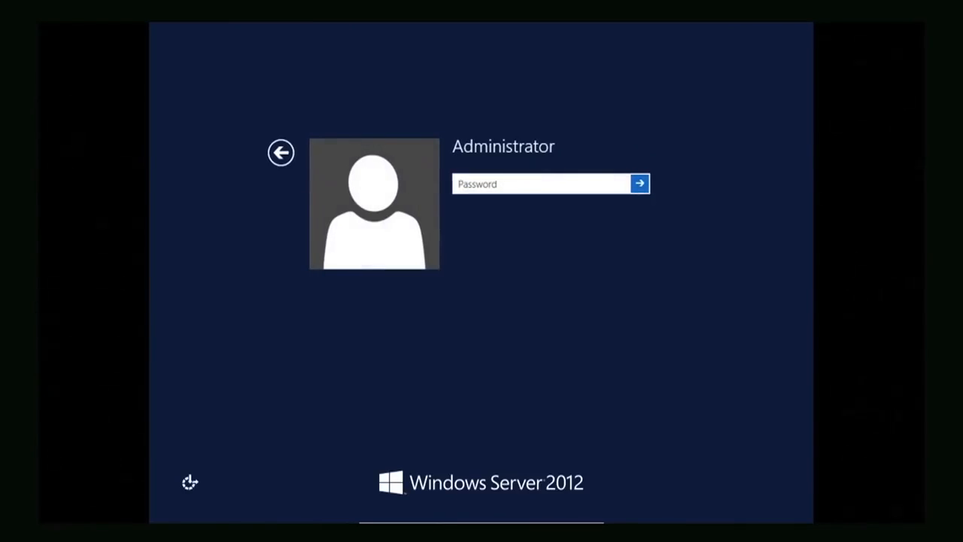
type("•••••••")
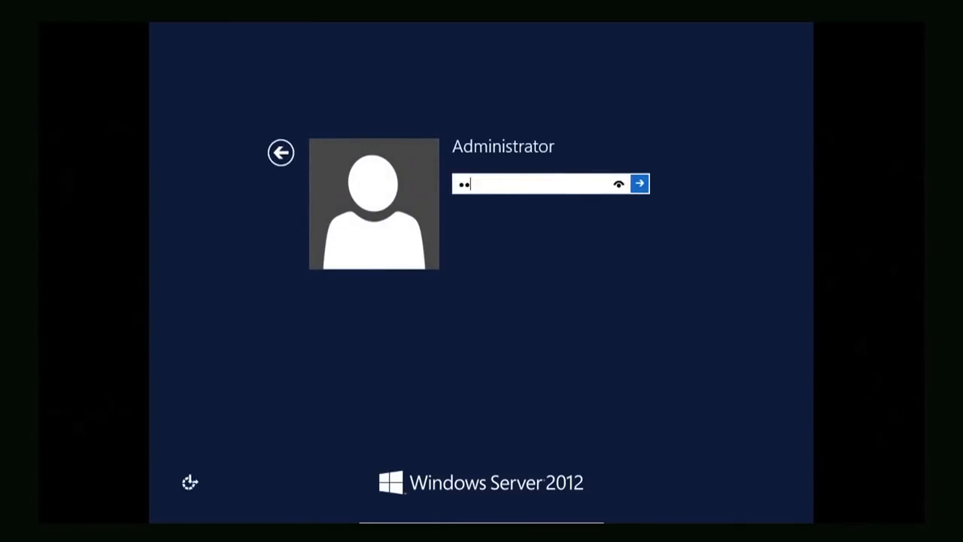
type("•••")
left_click(643, 188)
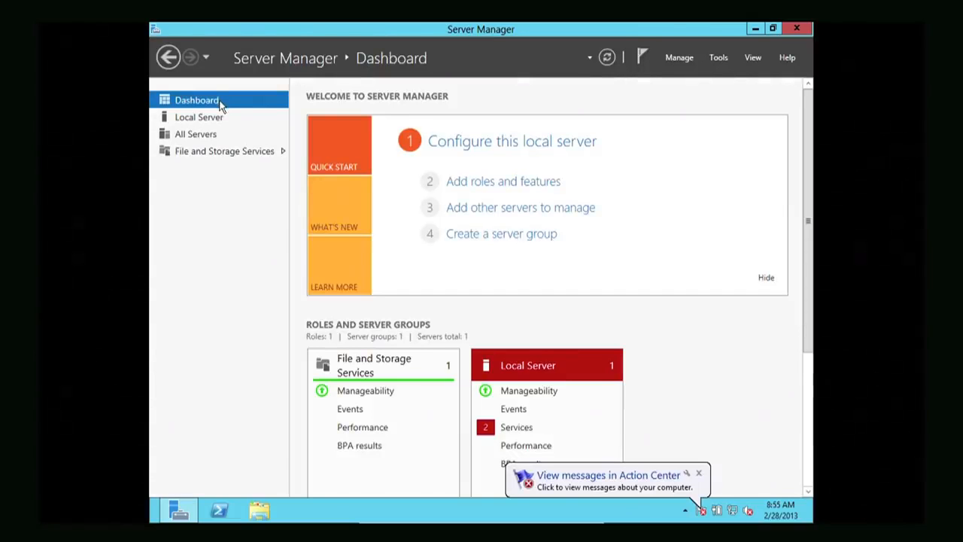
Confirm the name SERVER on Local Server, then launch Add Roles and Features from Manage
left_click(215, 118)
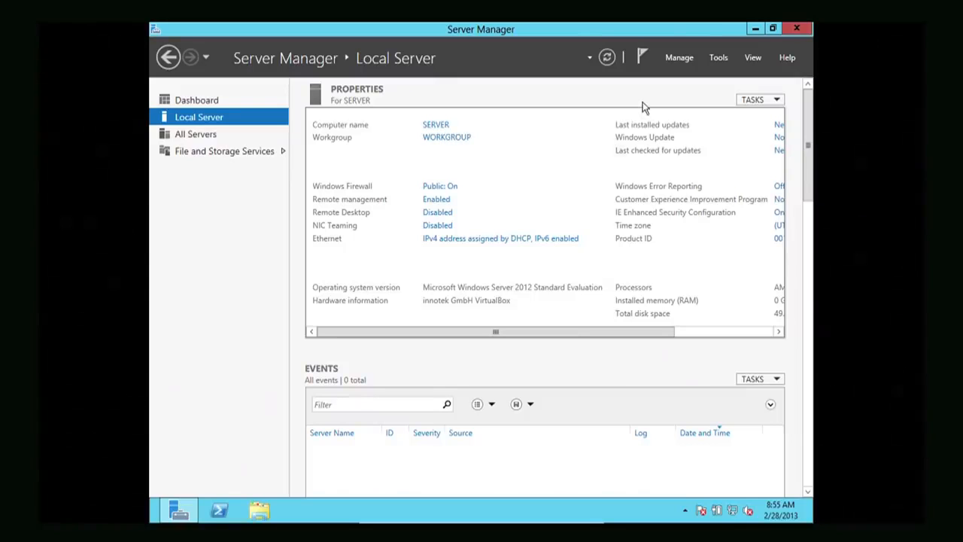
left_click(680, 58)
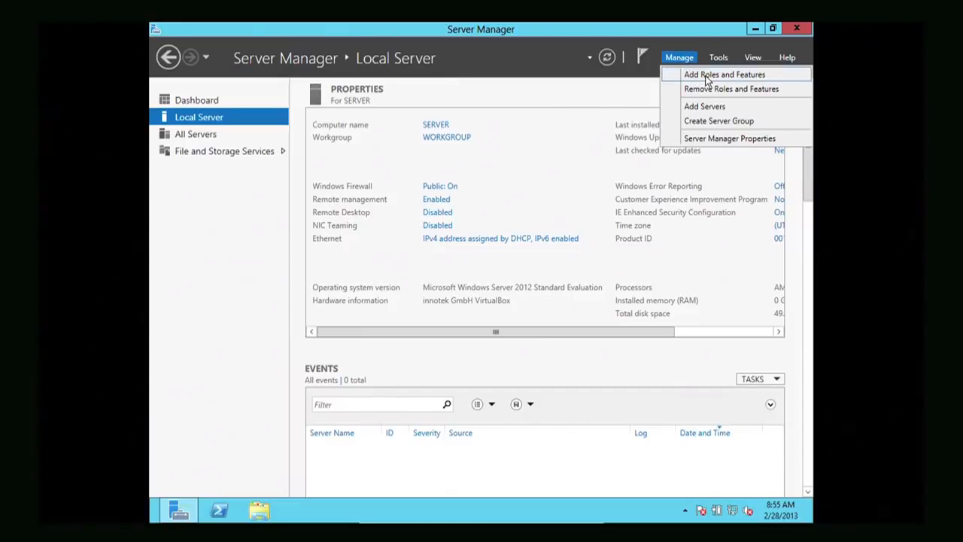
left_click(708, 75)
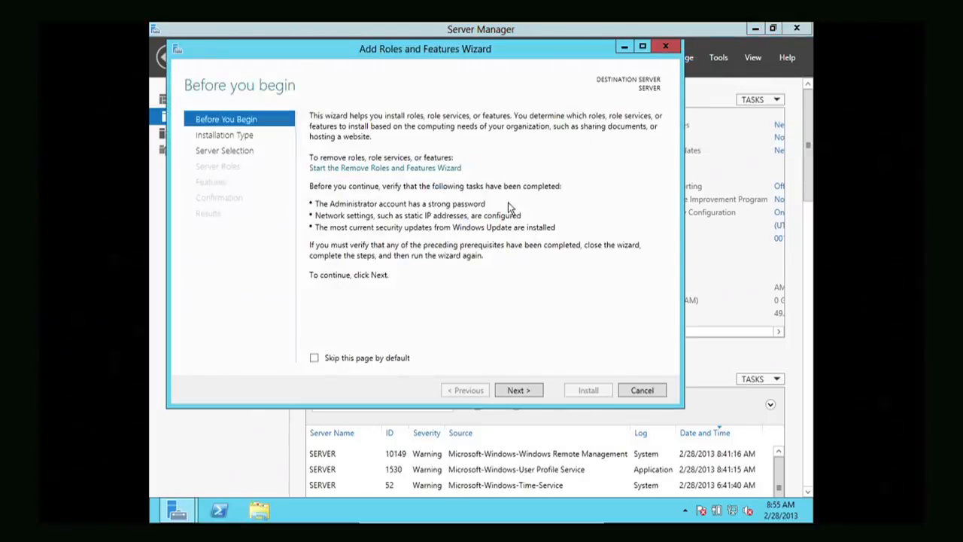
Advance past Before You Begin, keeping role-based installation and SERVER as the destination
left_click(506, 391)
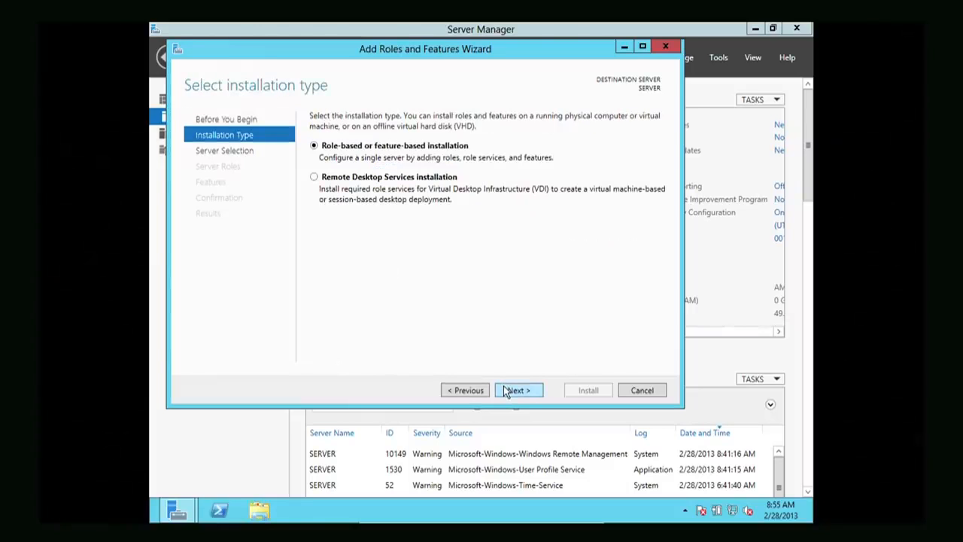
left_click(506, 390)
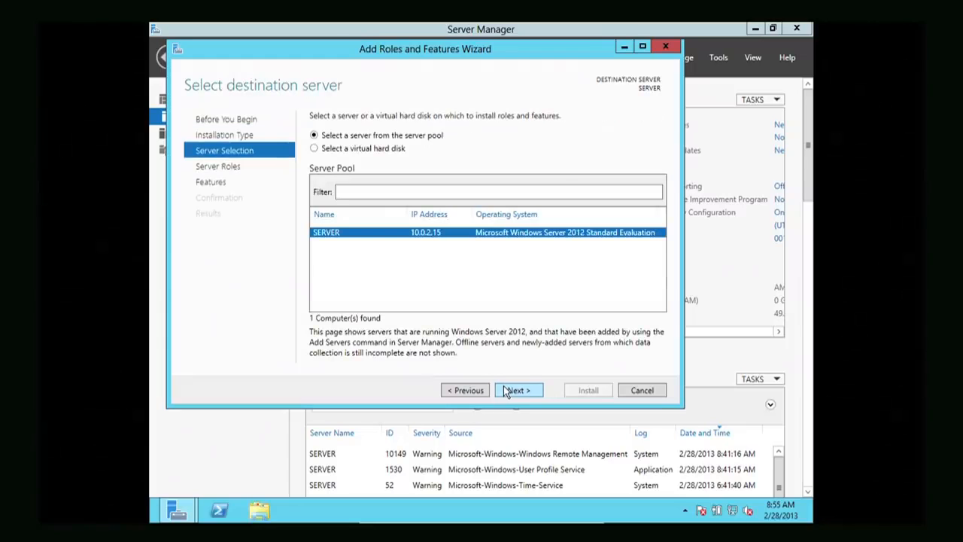
left_click(506, 391)
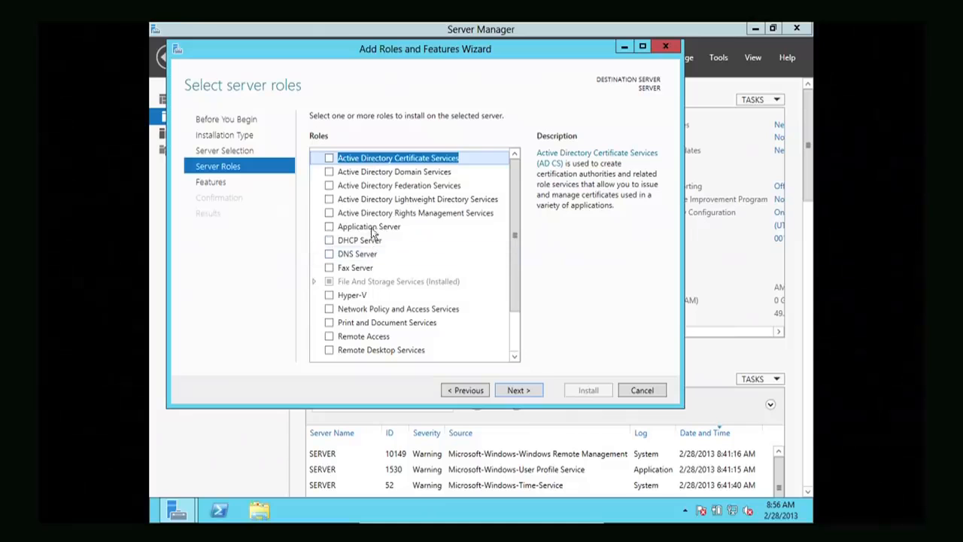
Select AD DS, DHCP Server and DNS Server with their required features, bypassing static-IP warnings
left_click(331, 172)
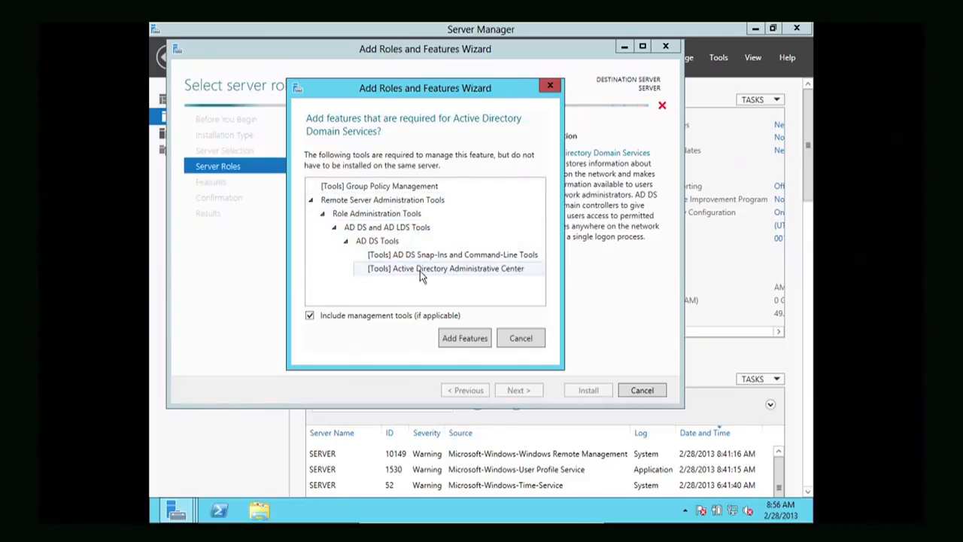
left_click(463, 338)
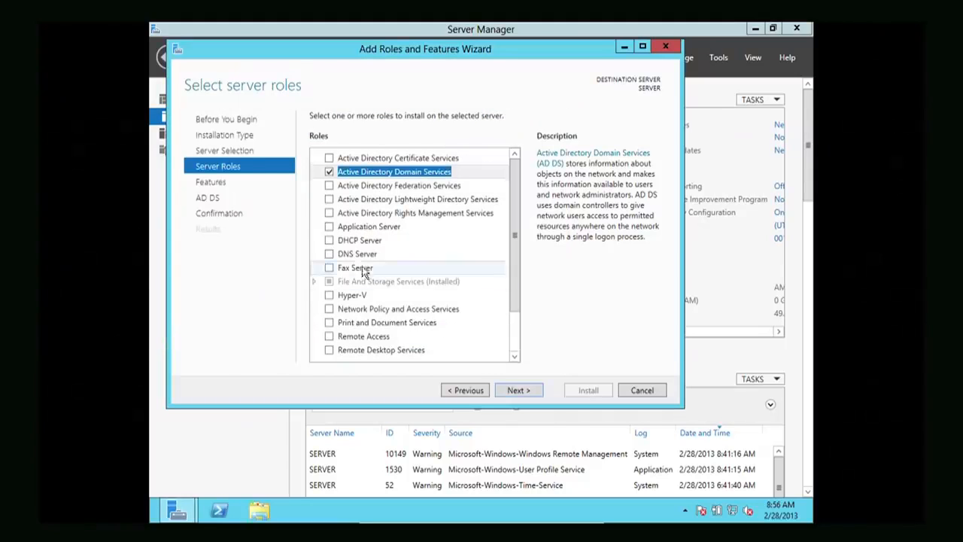
left_click(330, 240)
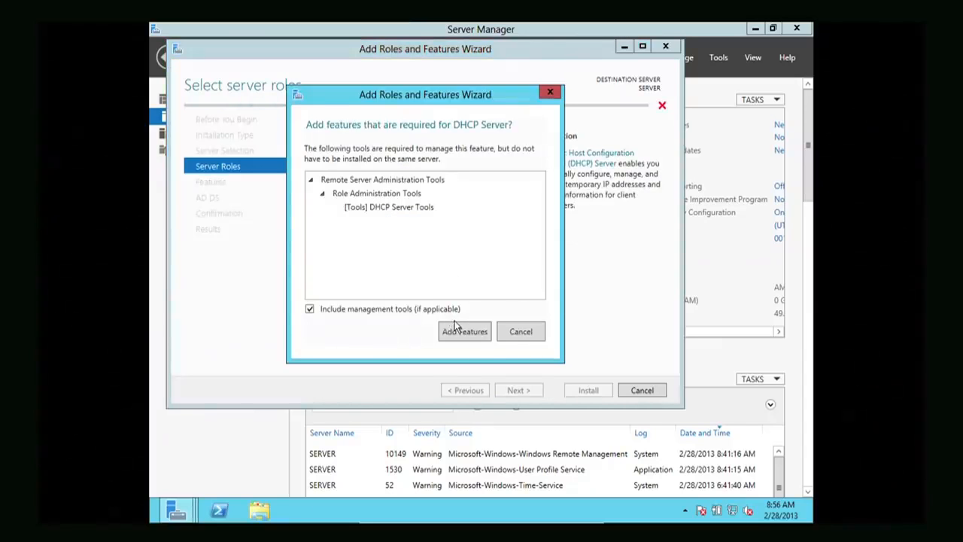
left_click(456, 329)
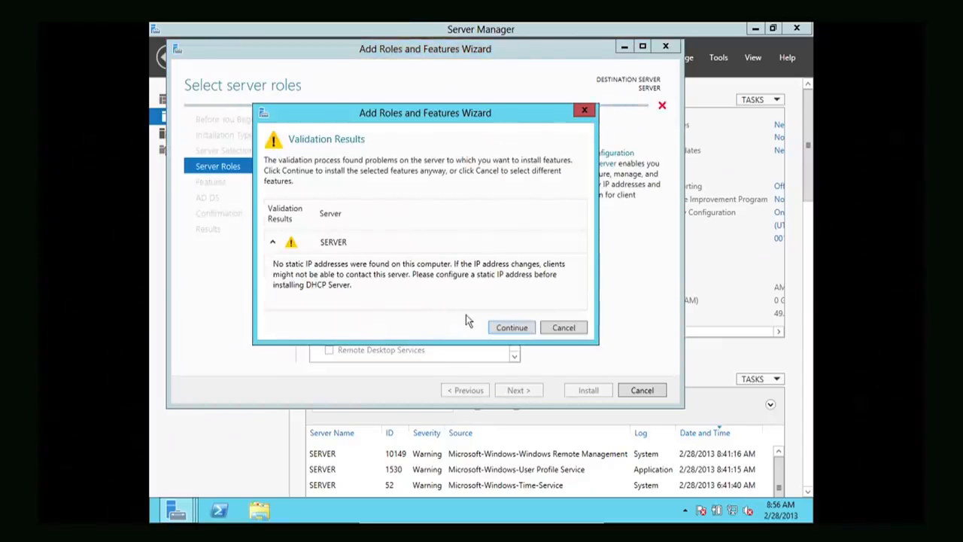
left_click(502, 328)
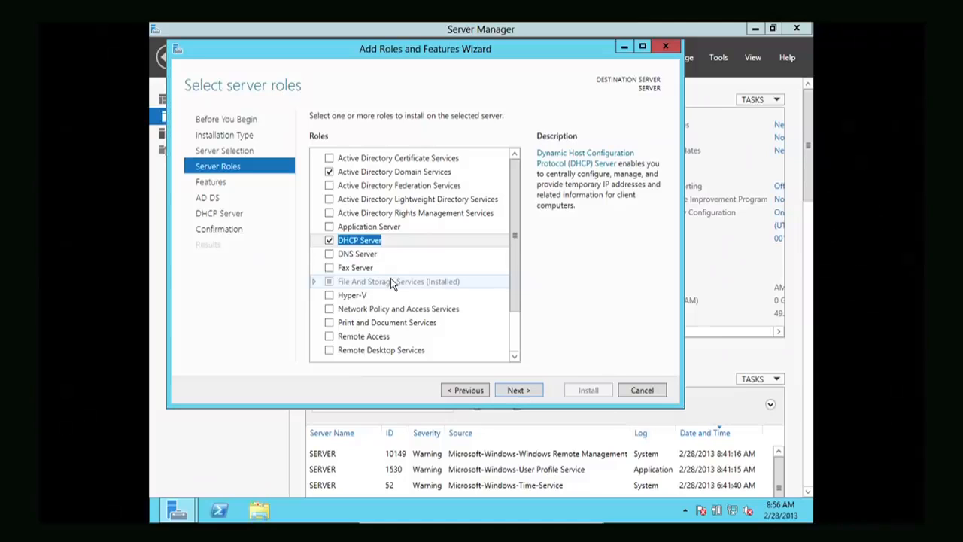
left_click(328, 254)
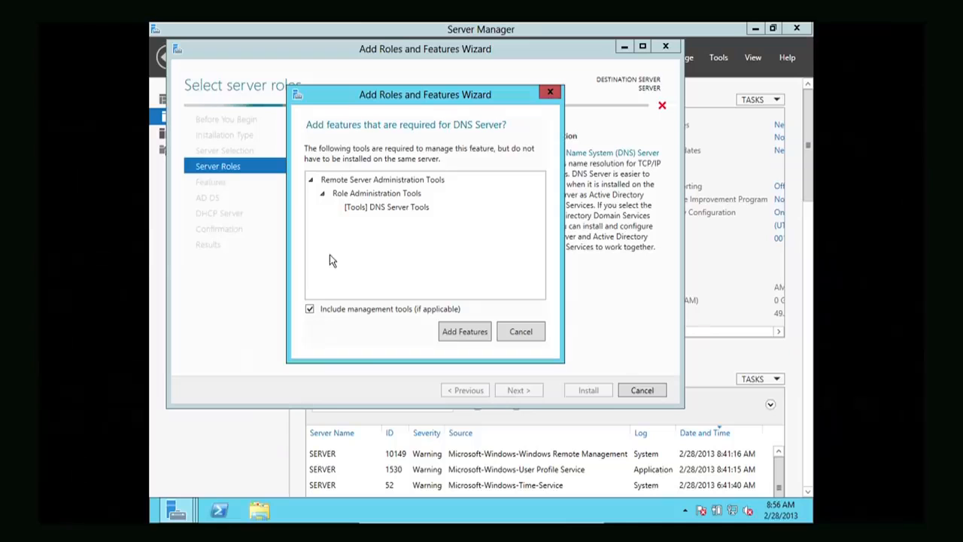
left_click(456, 329)
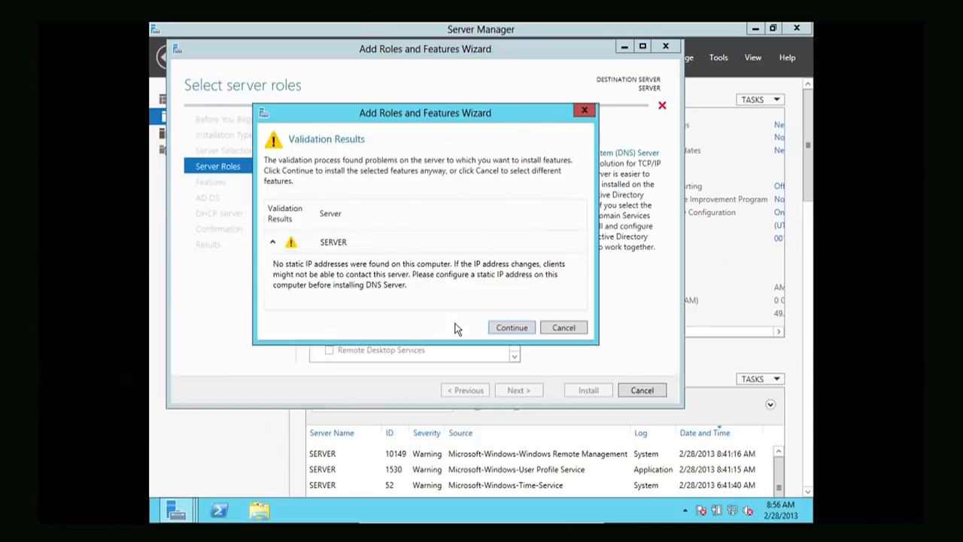
left_click(509, 328)
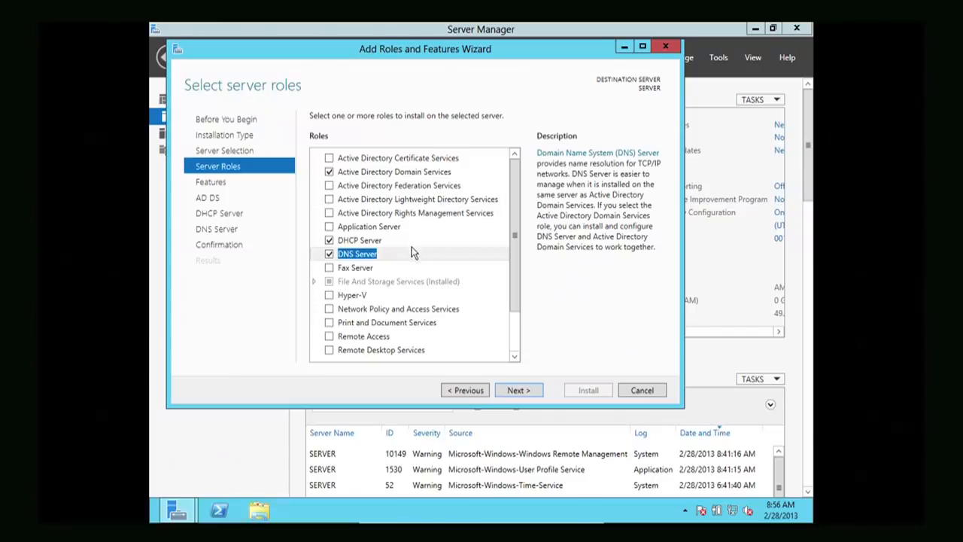
Move through the Features, AD DS, DHCP and DNS pages and install the selected roles
left_click(509, 390)
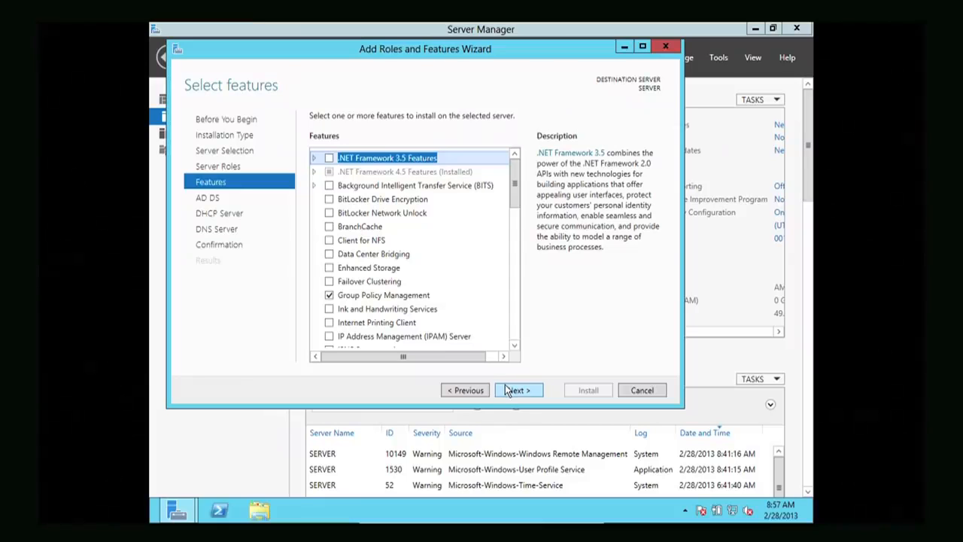
left_click(518, 390)
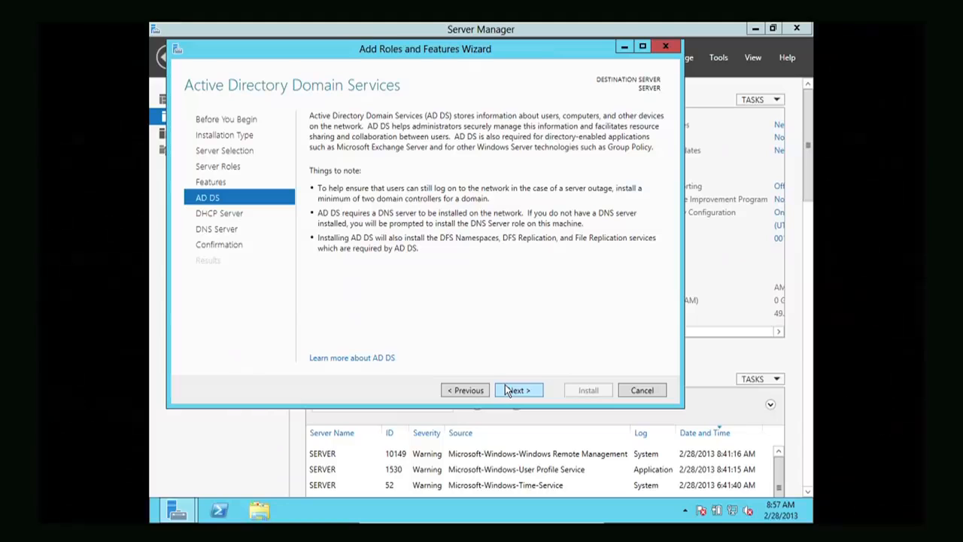
left_click(507, 390)
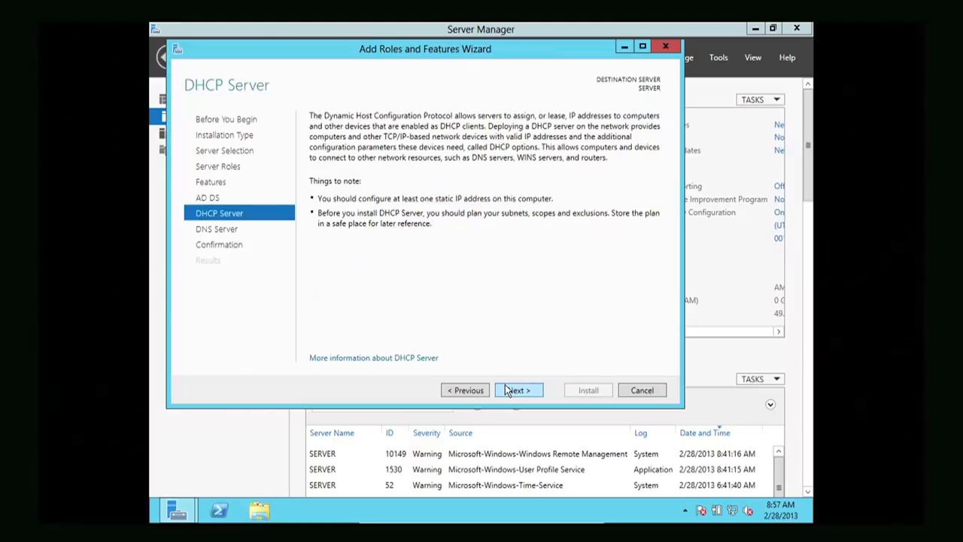
left_click(508, 389)
left_click(507, 390)
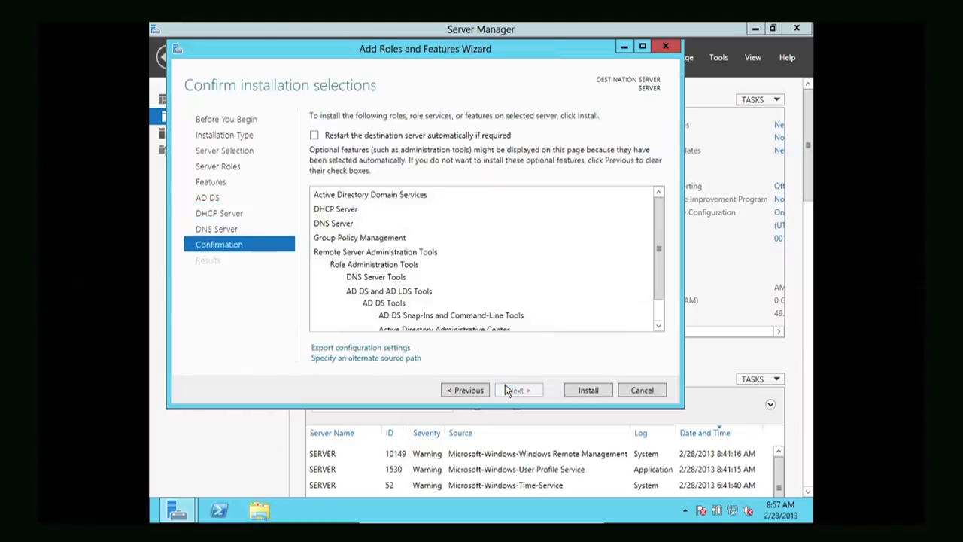
left_click(588, 390)
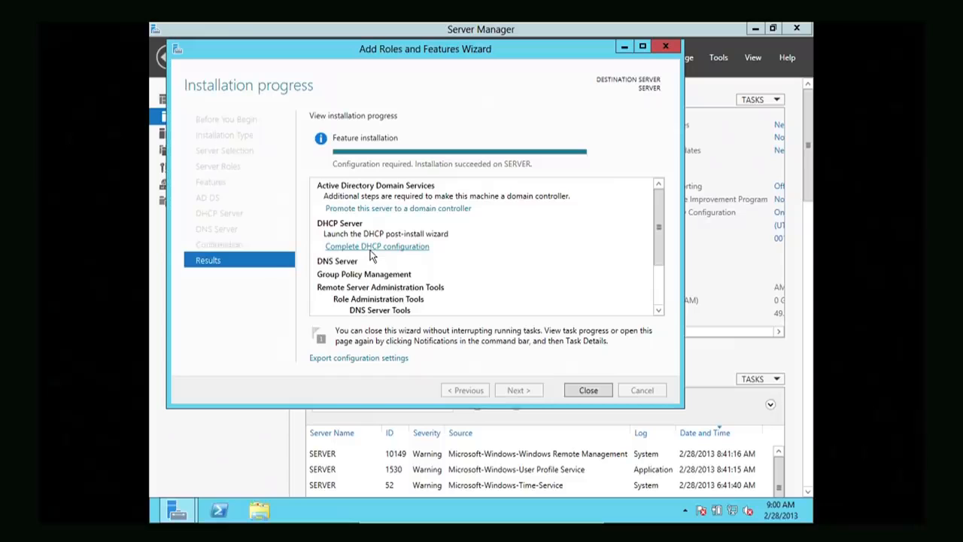
Start domain controller promotion, select Add a new forest, and begin entering the root domain name
left_click(367, 212)
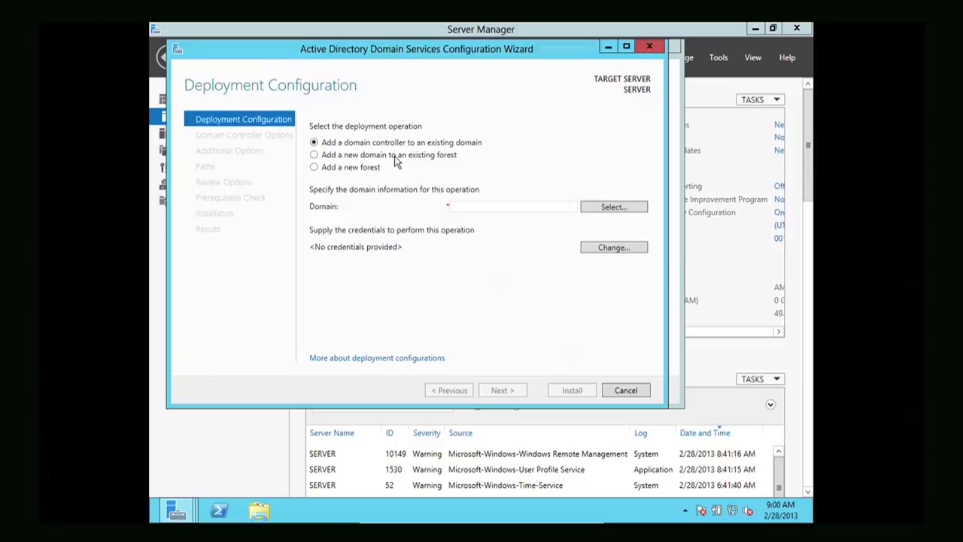
left_click(314, 168)
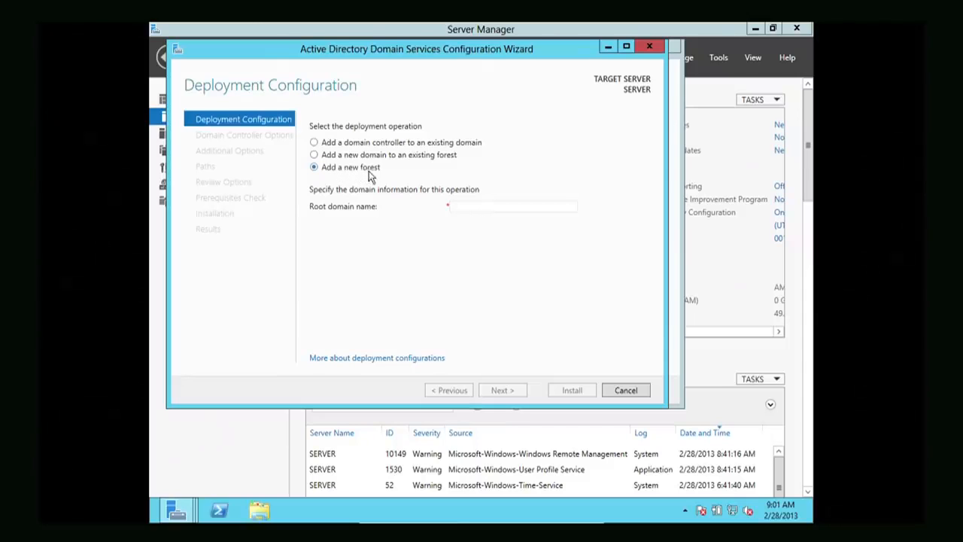
left_click(462, 209)
Enter etcg.com as the root domain name, retyping the .com suffix, and continue
type("etcg")
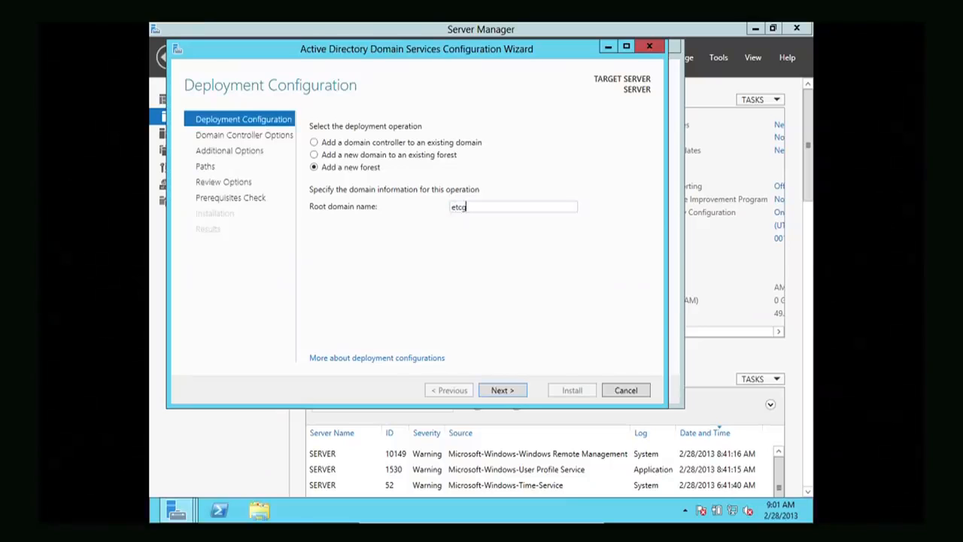
type(".com")
key("BackSpace")
key("BackSpace")
key("BackSpace")
key("BackSpace")
type(".com")
left_click(500, 390)
Advance to Domain Controller Options and expand the Forest functional level list
left_click(499, 390)
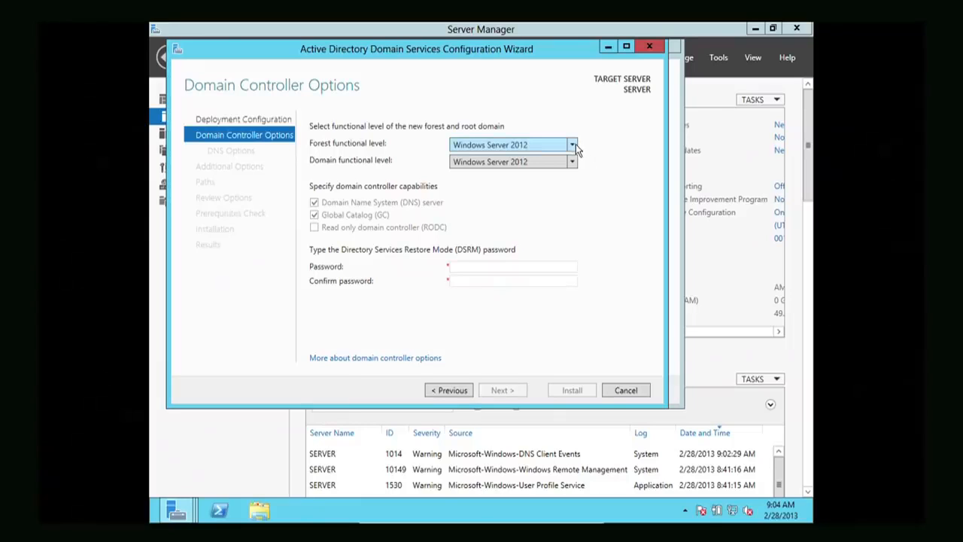
left_click(575, 143)
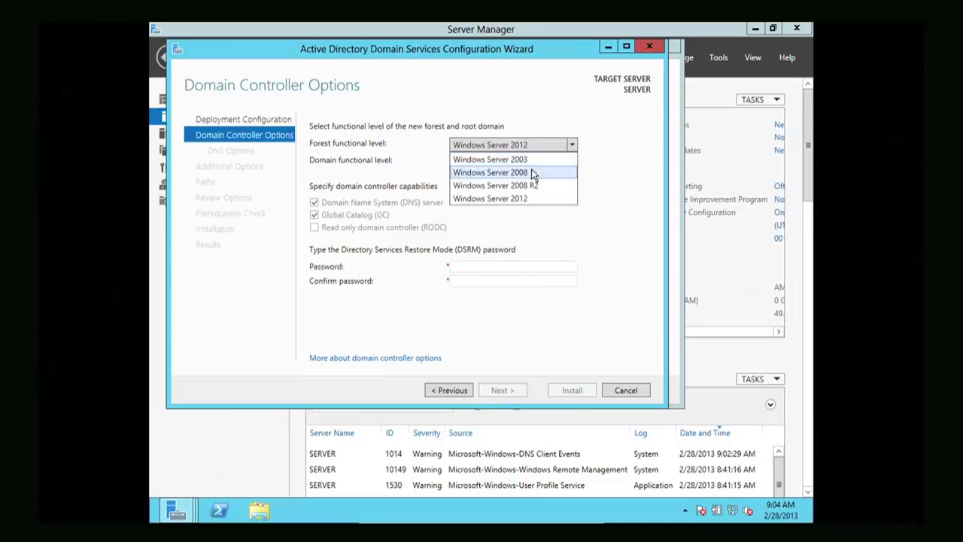
Keep Windows Server 2012 as forest functional level, then type the DSRM password and its confirmation
left_click(598, 190)
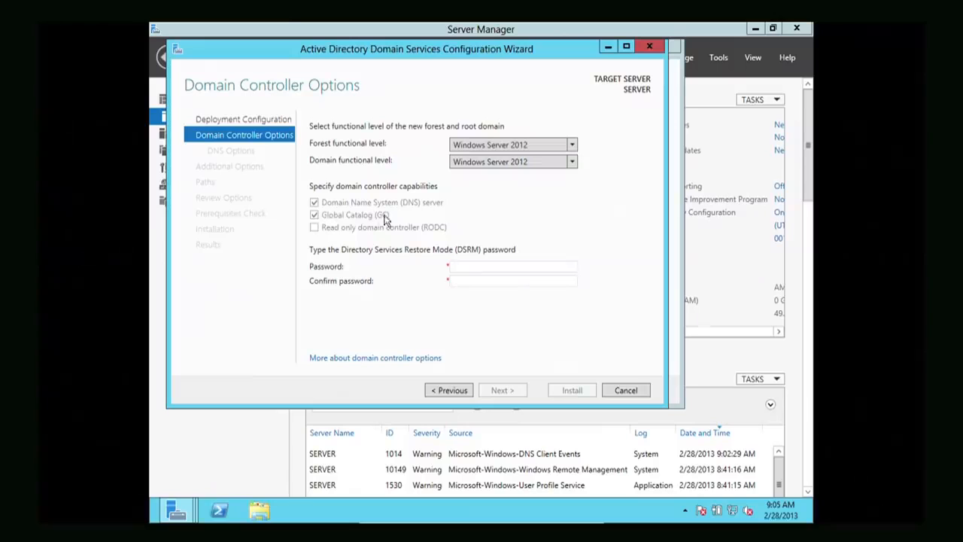
left_click(460, 263)
type("Password1")
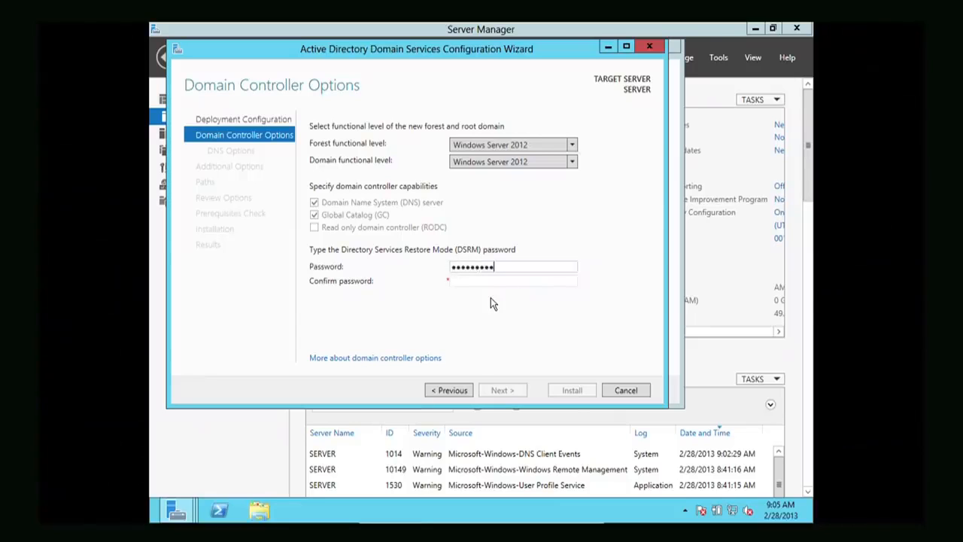
key("Tab")
type("Pa")
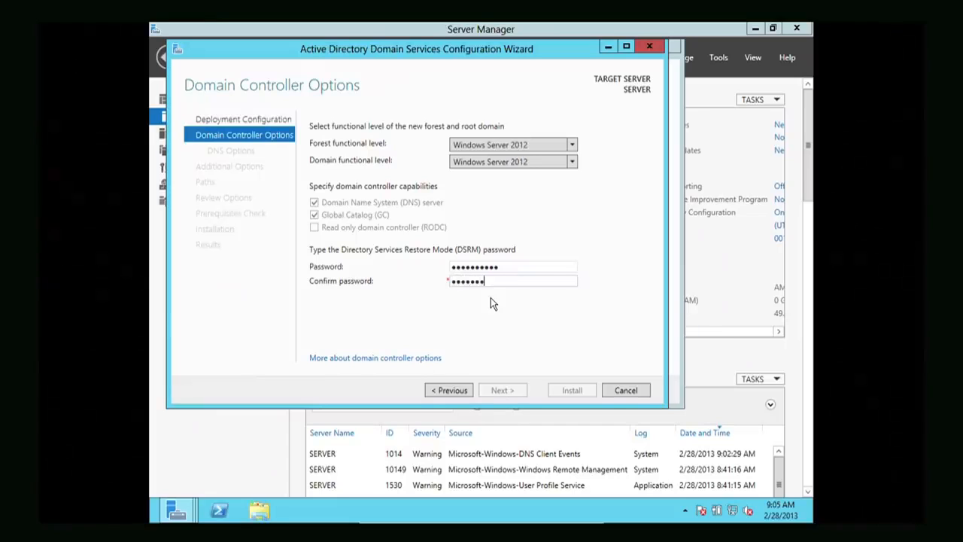
type("ssword1!")
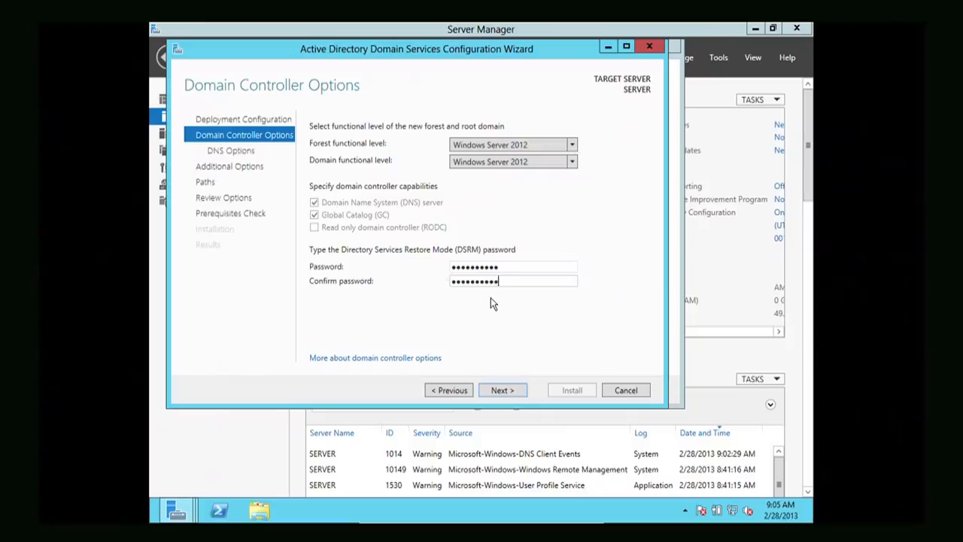
Continue through Domain Controller Options and DNS Options, without delegation, to Additional Options showing ETCG
left_click(497, 390)
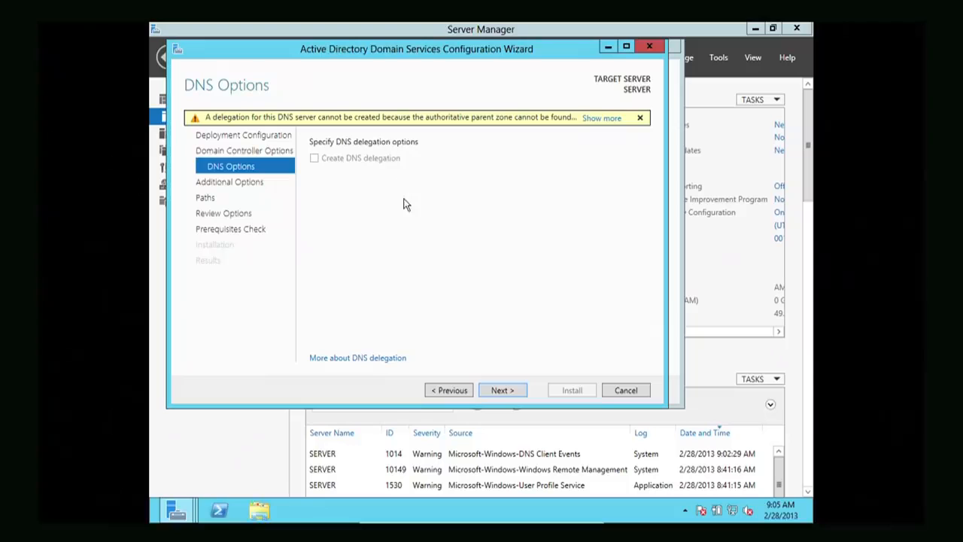
left_click(495, 394)
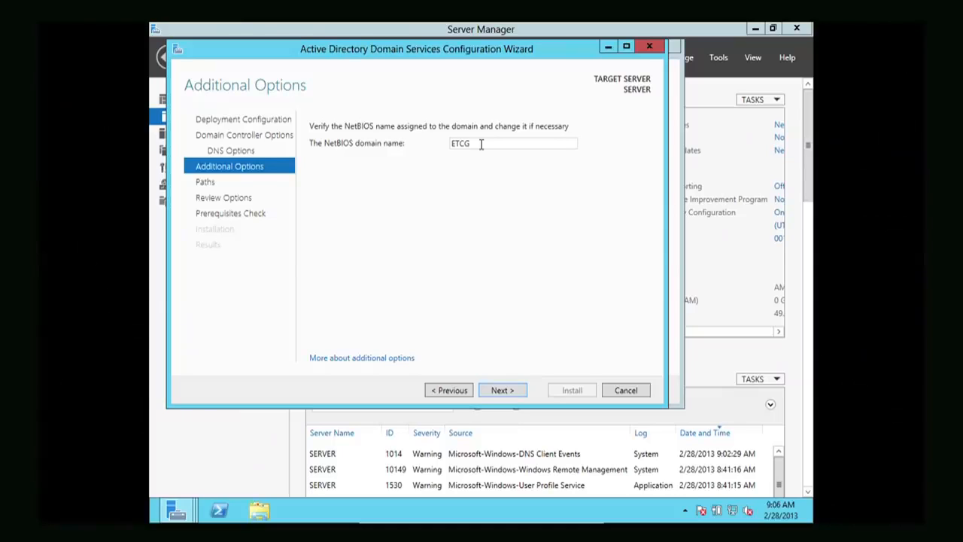
double_click(481, 144)
left_click(493, 145)
Accept NetBIOS name ETCG and the C:\Windows\NTDS and C:\Windows\SYSVOL paths, moving to Review Options
left_click(500, 391)
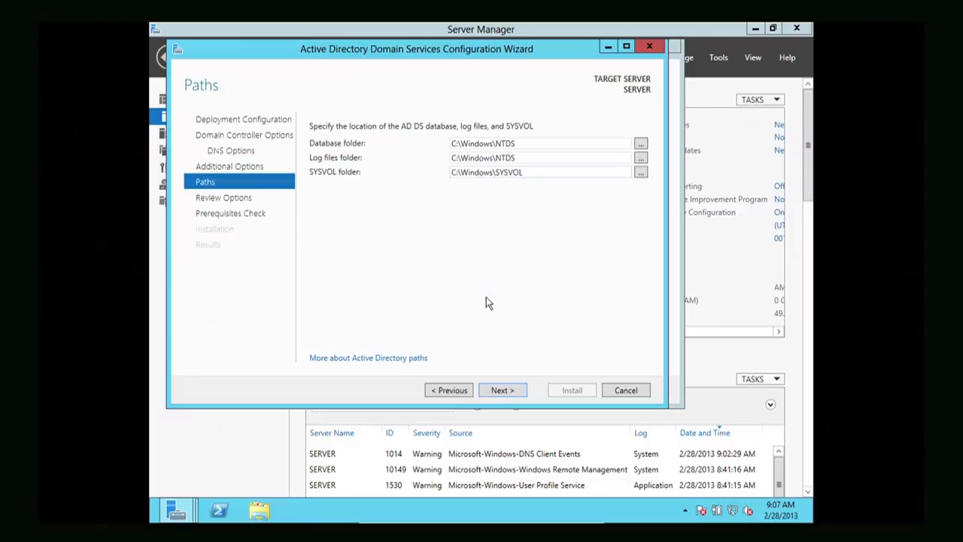
left_click(499, 390)
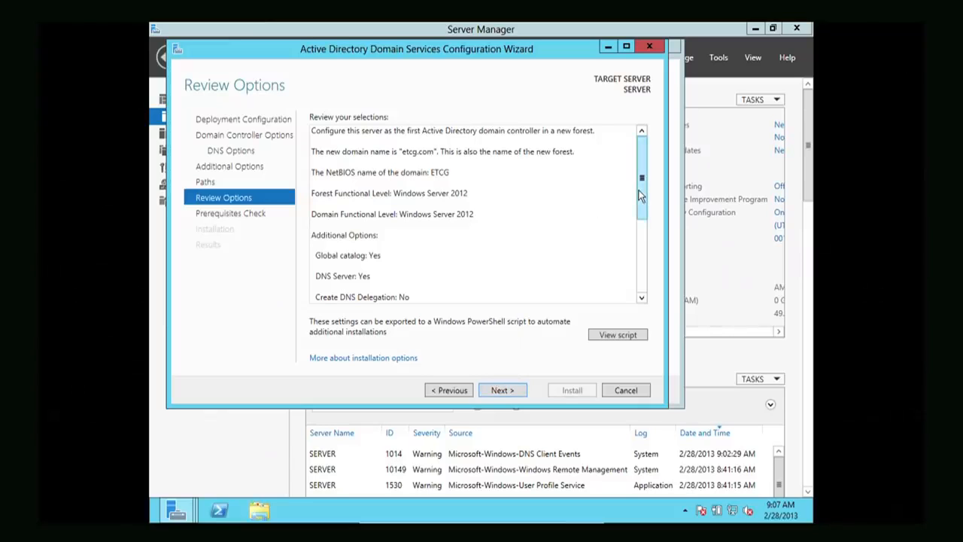
Scroll through the Review Options summary and run the prerequisites check, which passes
left_click_drag(639, 196, 644, 283)
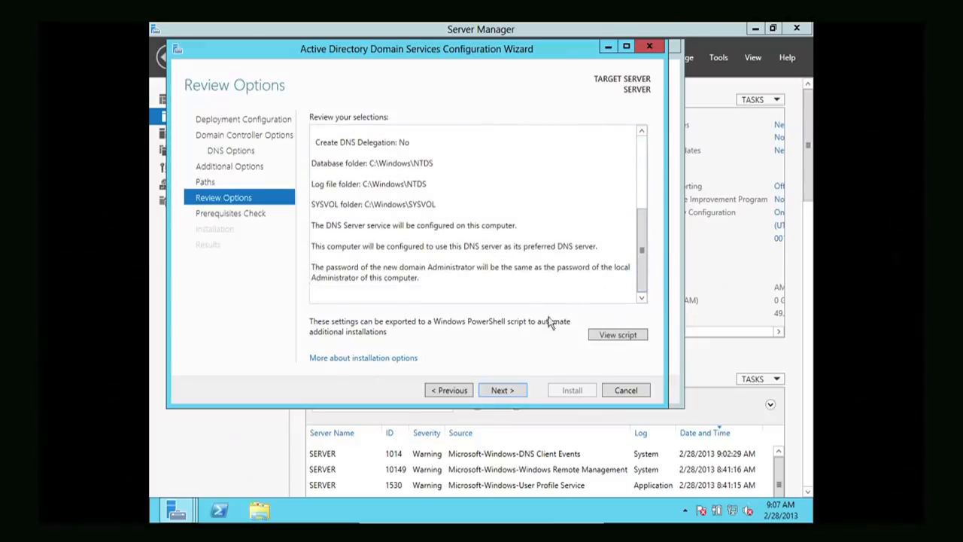
left_click(499, 388)
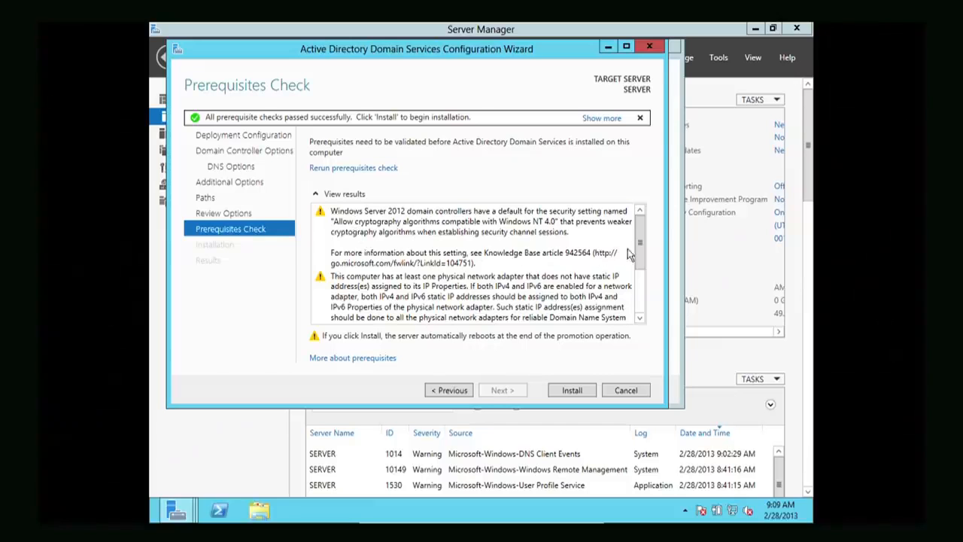
Scroll the prerequisite results and install AD DS, letting the server reboot to the Dashboard
left_click_drag(636, 249, 634, 304)
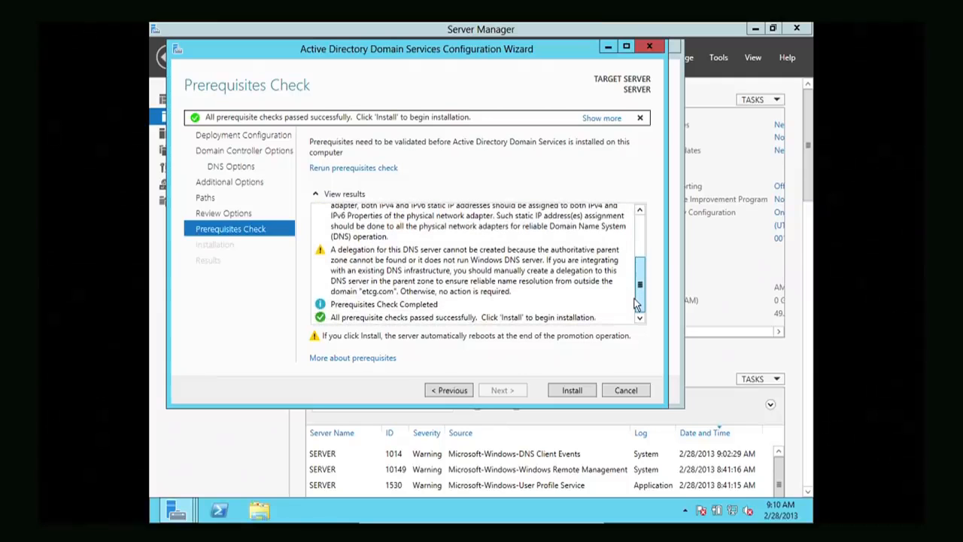
left_click_drag(634, 304, 627, 242)
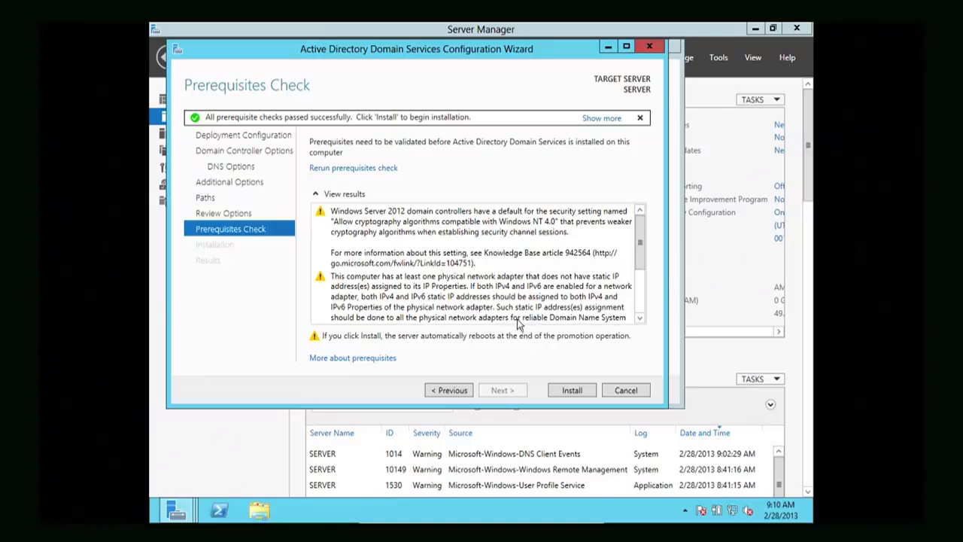
left_click(562, 389)
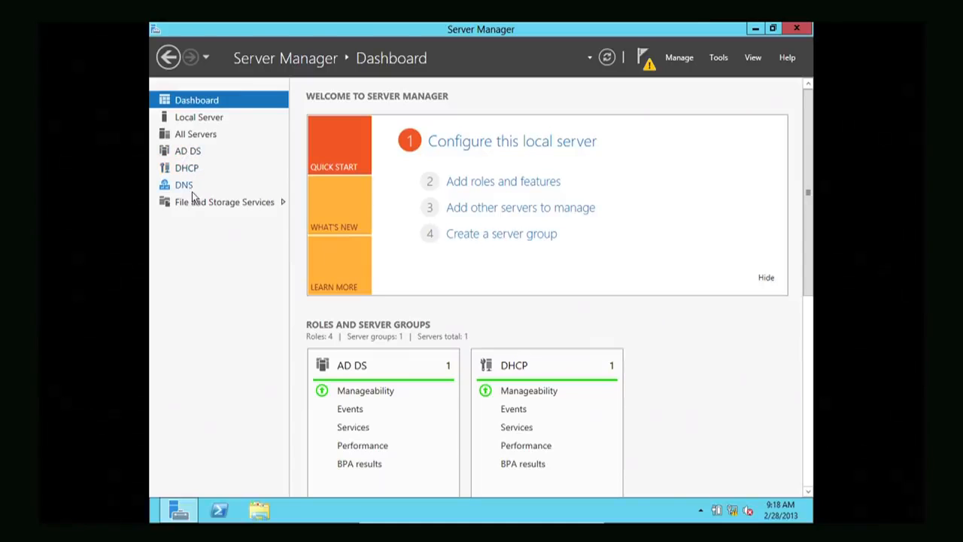
Browse the DHCP and AD DS role pages, confirm SERVER is in etcg.com, and show the pending DHCP task
left_click(191, 172)
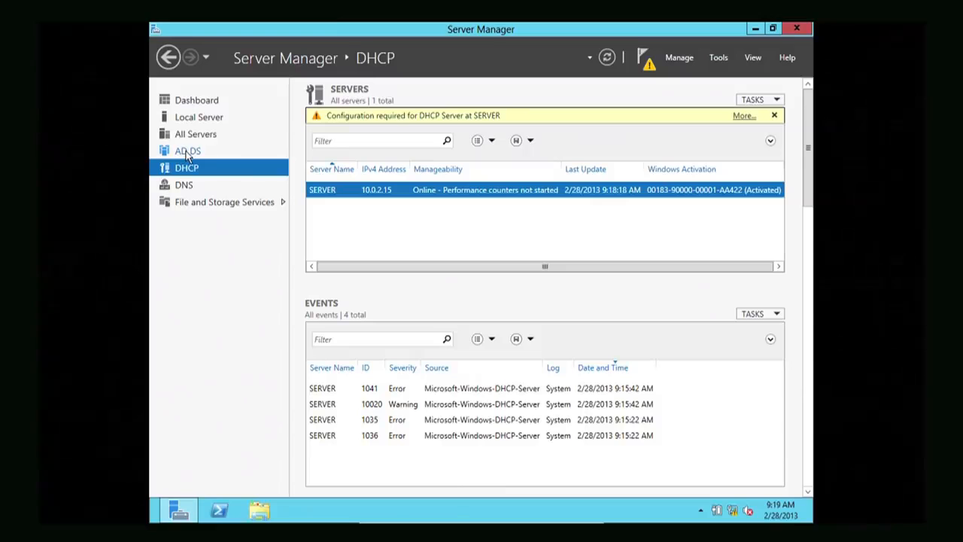
left_click(187, 152)
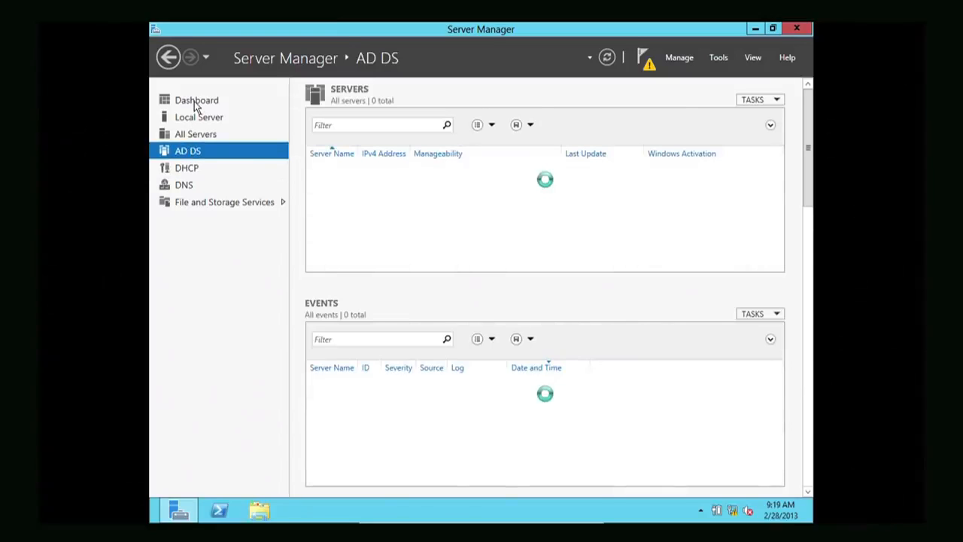
left_click(195, 103)
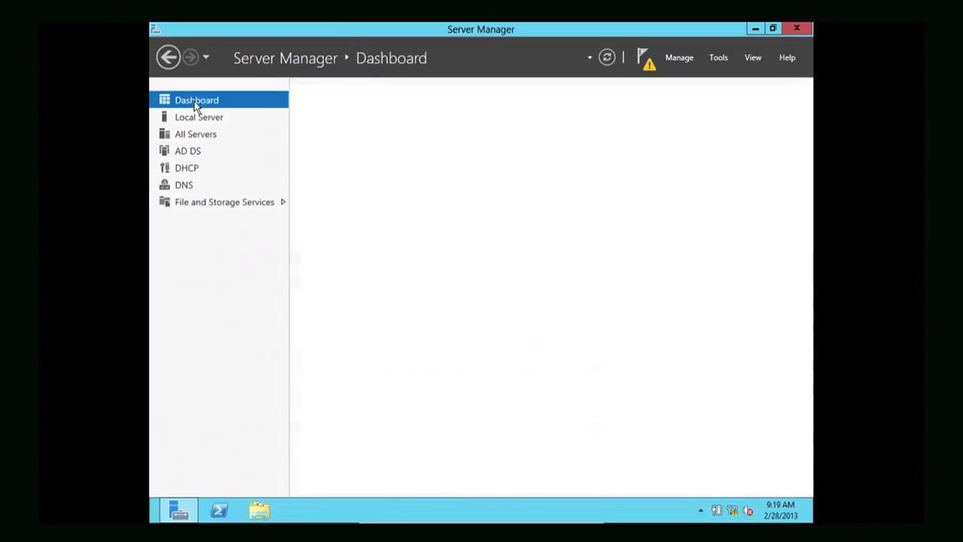
left_click(719, 58)
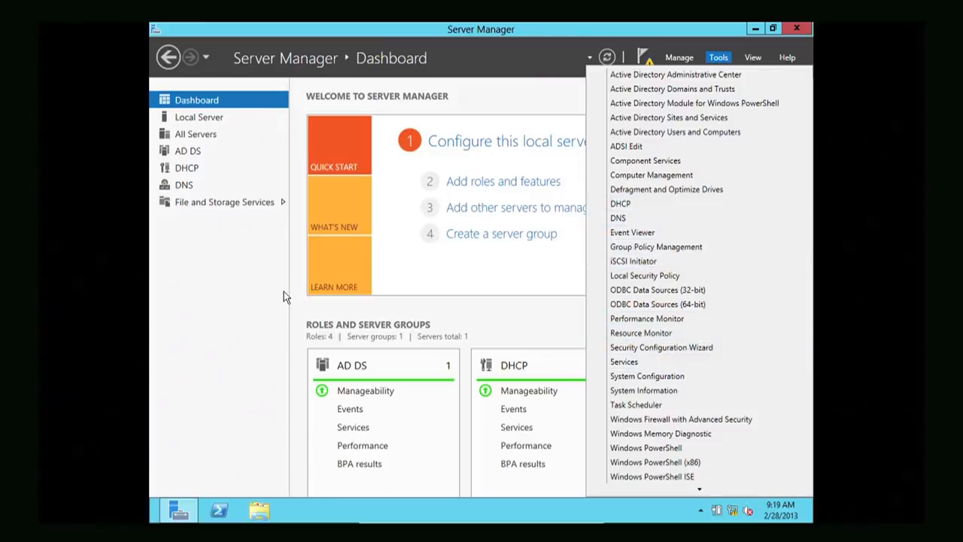
left_click(263, 293)
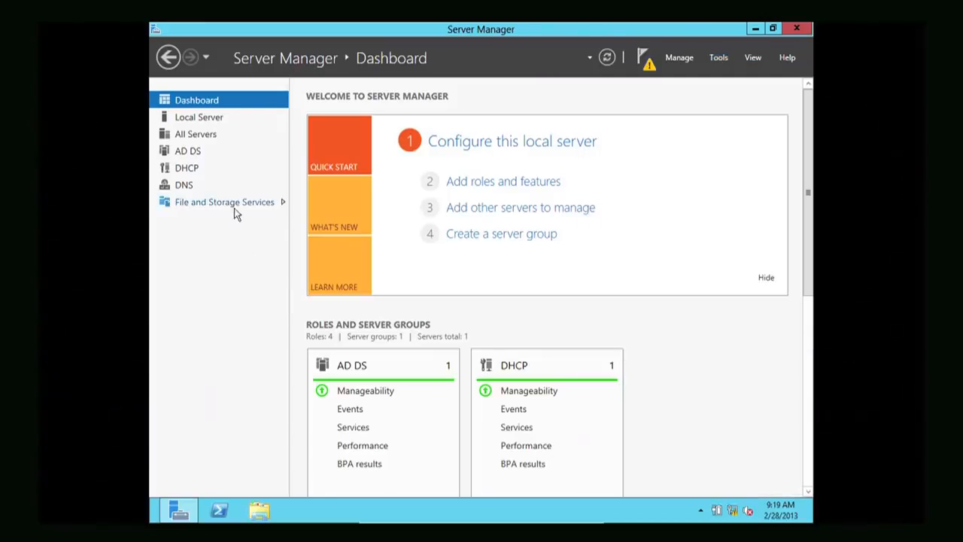
left_click(207, 119)
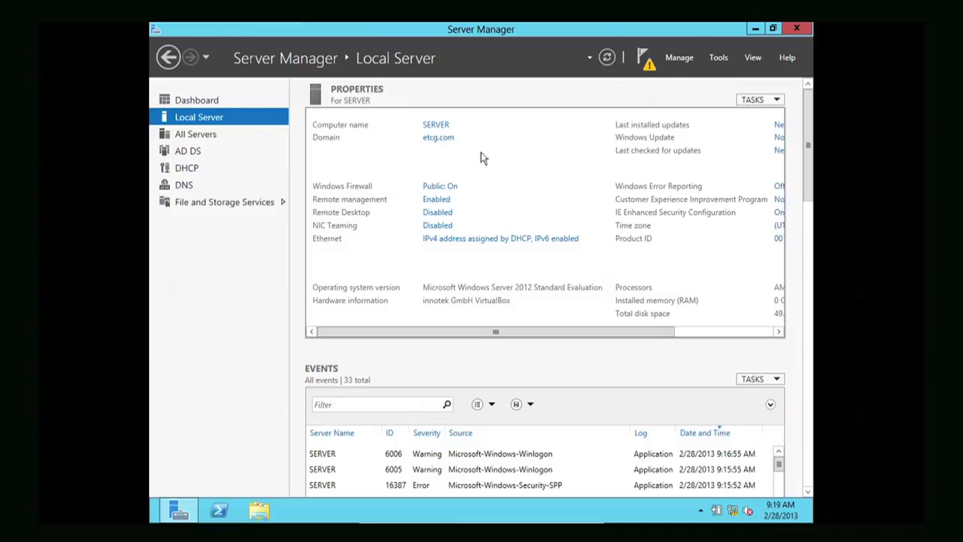
left_click(645, 67)
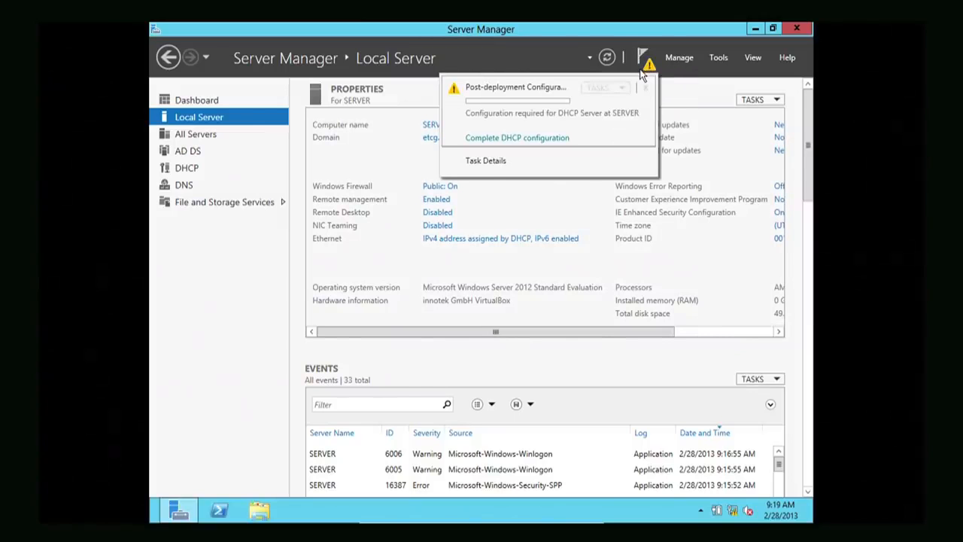